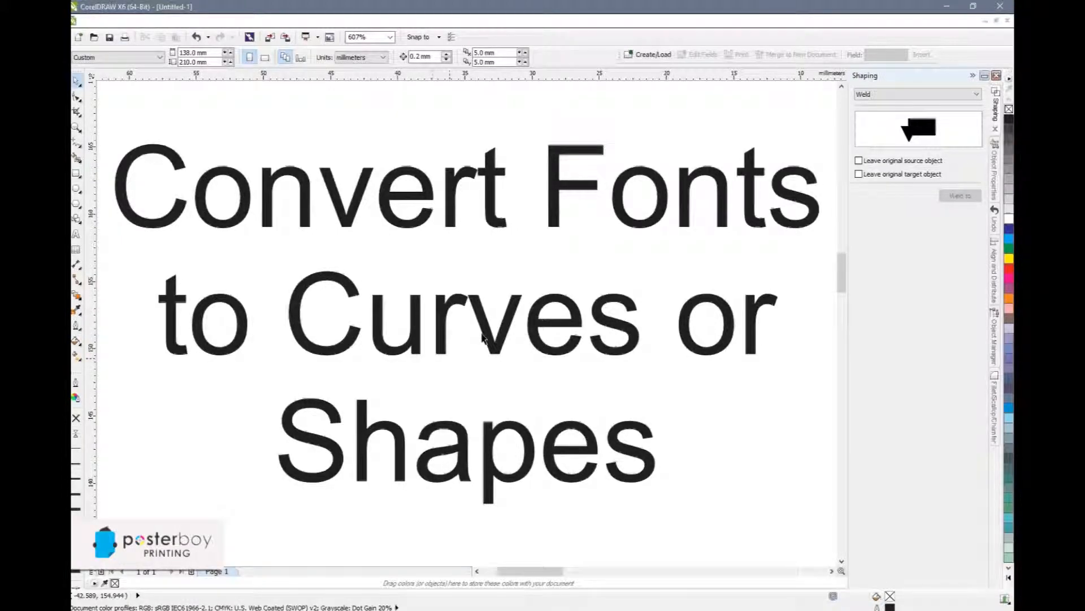
- Switch to Acrobat and check the fonts used in the ART Greenhouse_Cafe_Labels PDF through its document properties
click(449, 326)
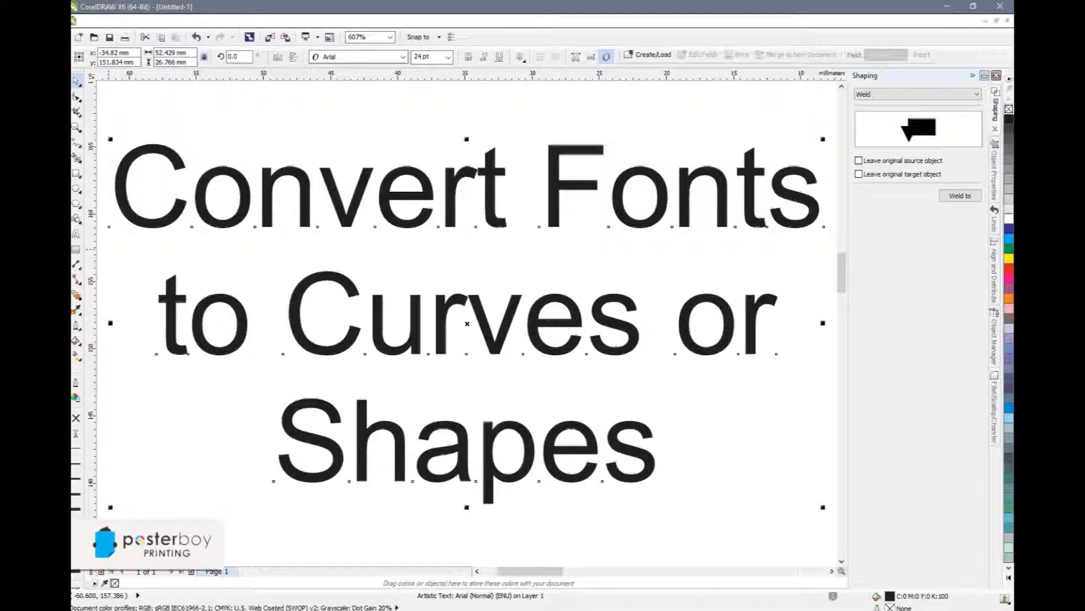
key(alt+Tab)
key(alt+Tab)
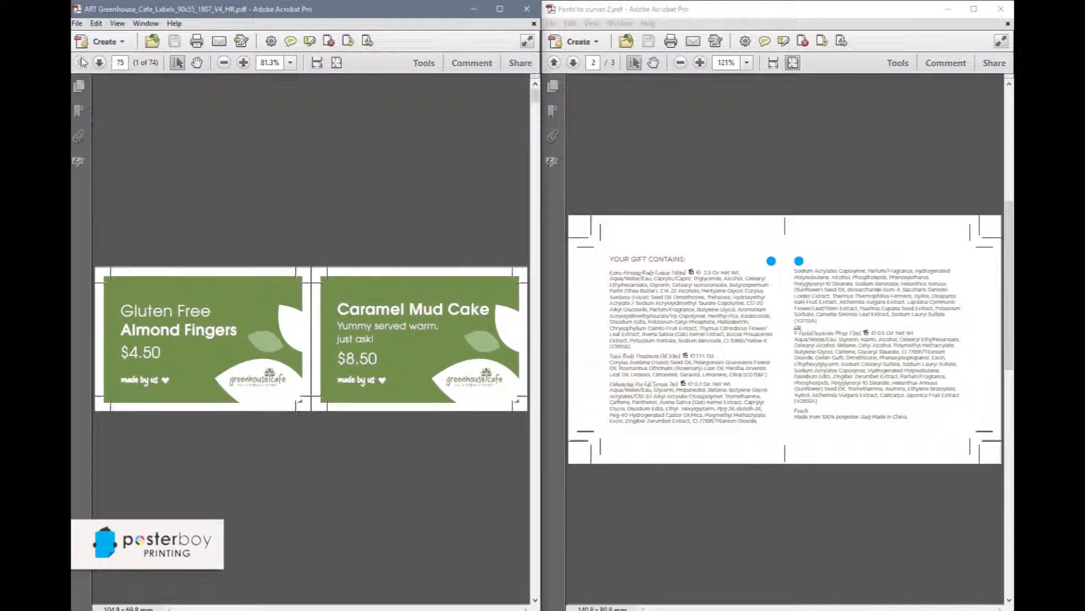
click(76, 24)
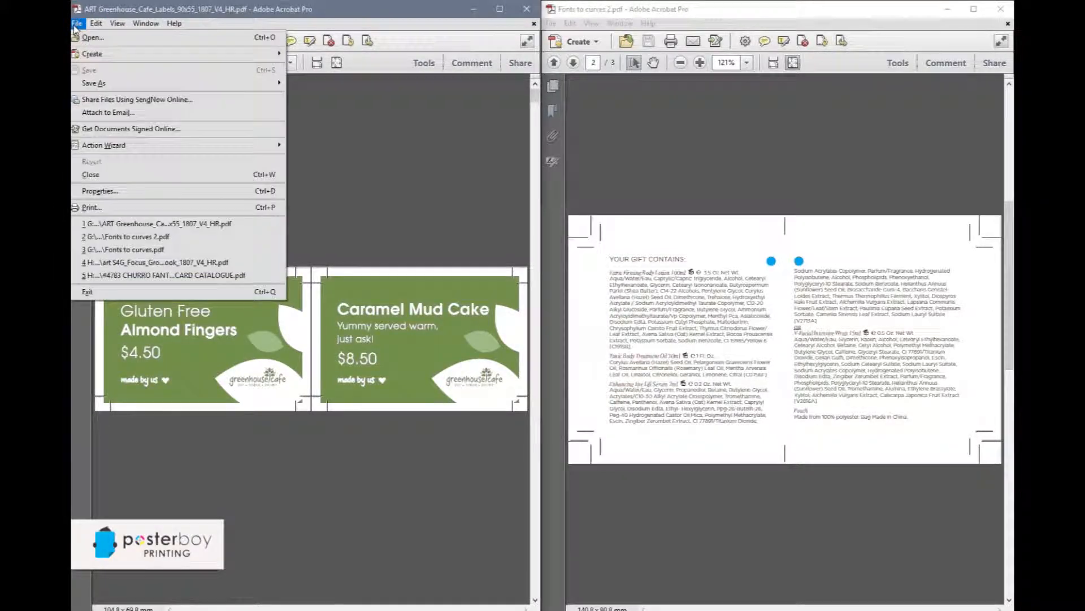
click(114, 190)
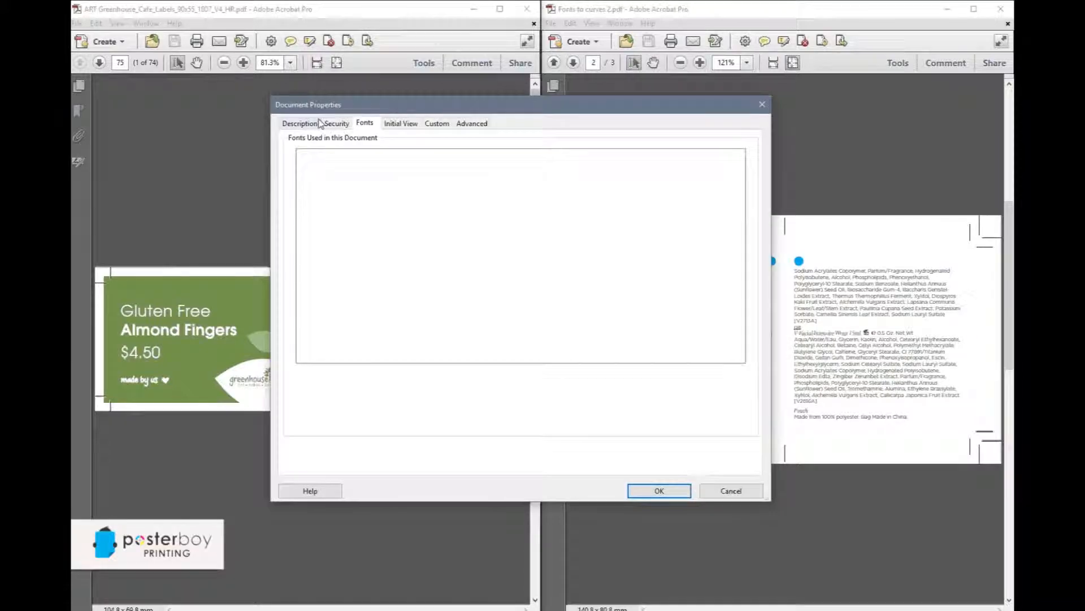
click(317, 123)
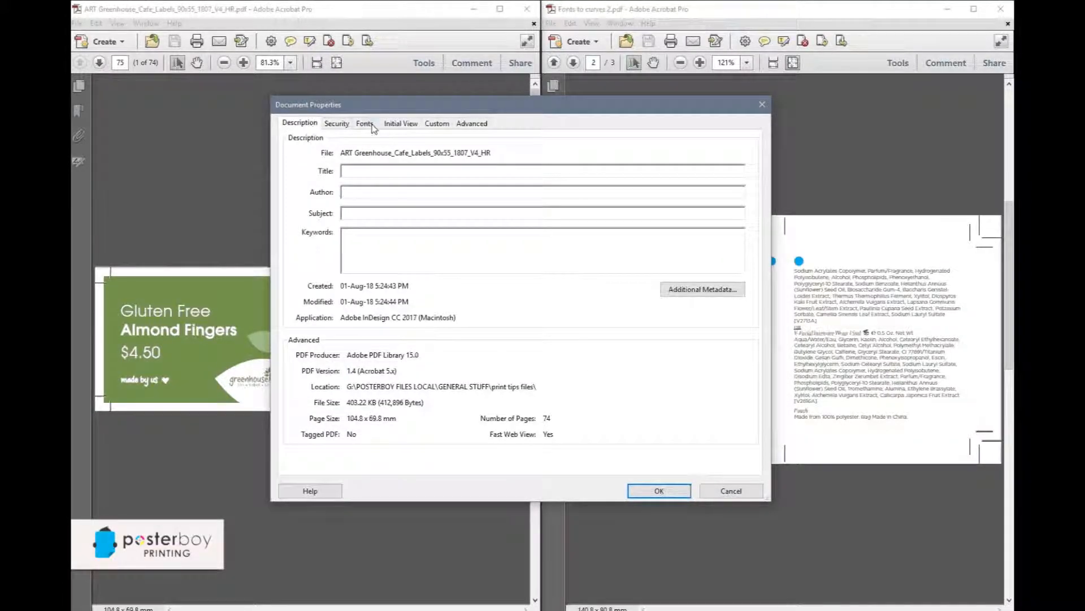
click(370, 126)
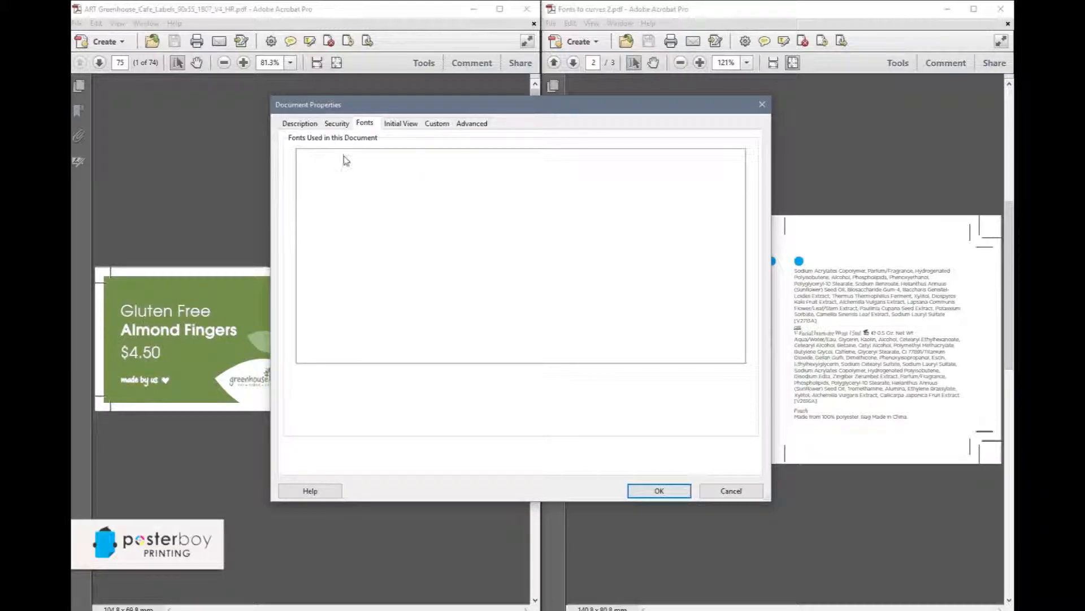
click(659, 492)
- Check the fonts used in Fonts to curves 2.pdf, and test-select part of the Extra-Firming Body Lotion ingredients text
click(718, 247)
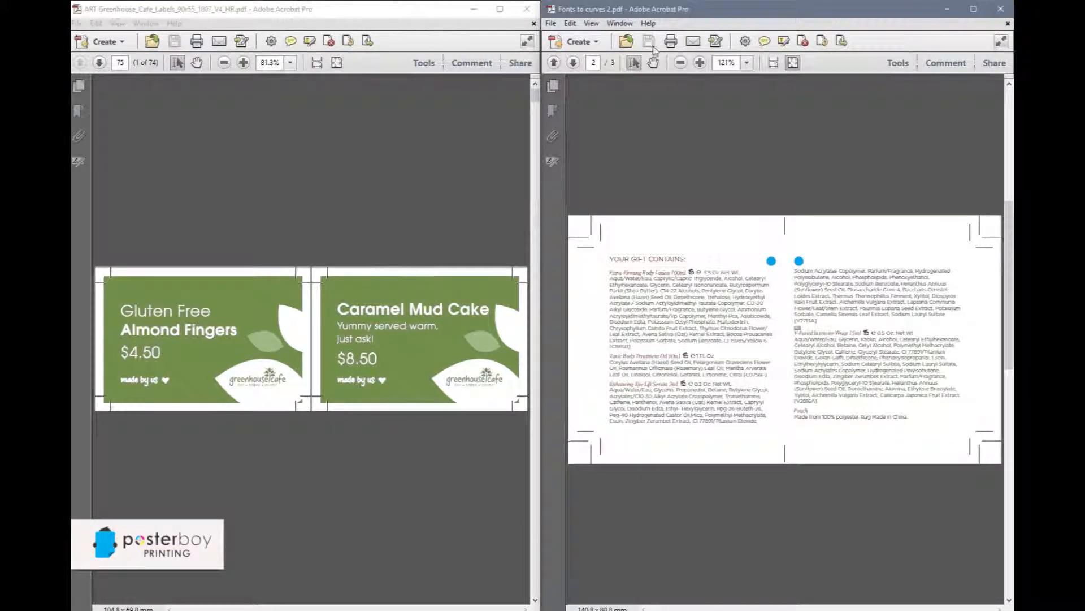
click(551, 23)
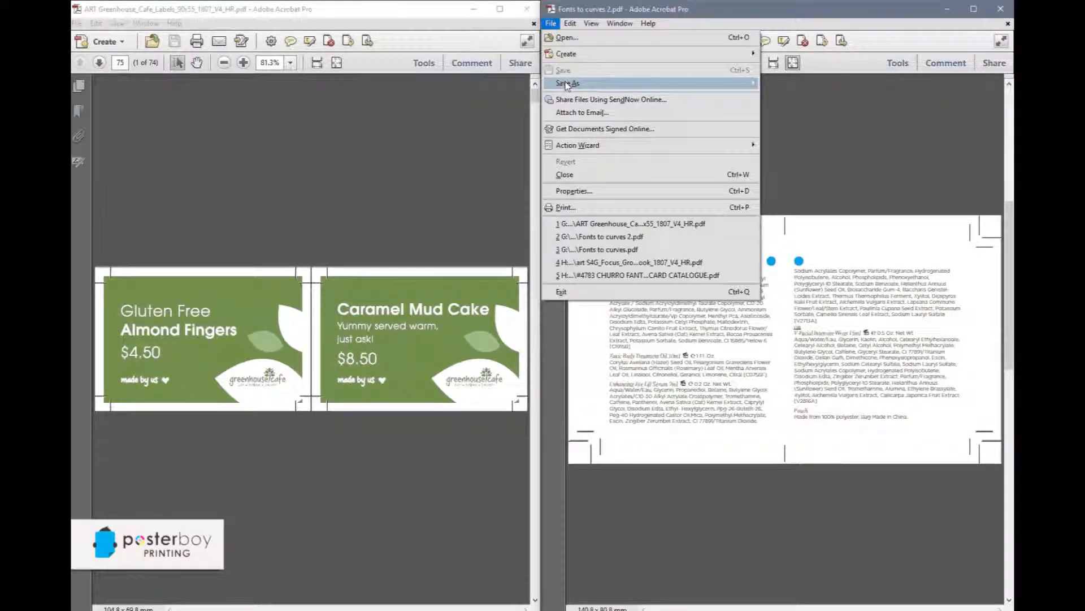
click(622, 189)
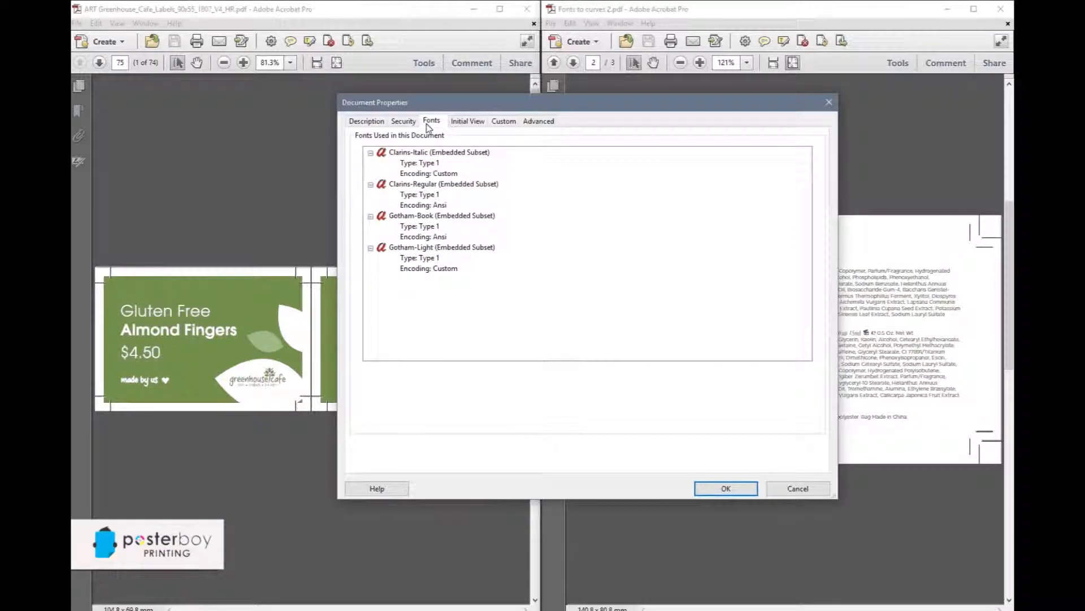
click(373, 122)
click(432, 121)
click(726, 488)
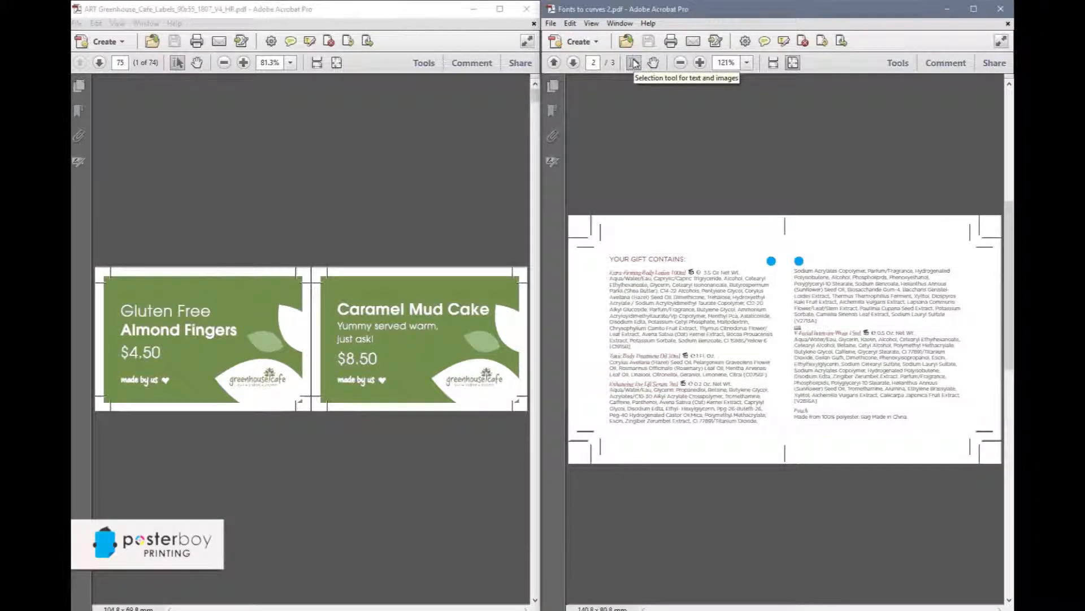
mouse_move(667, 296)
mouse_down()
mouse_move(735, 328)
mouse_move(656, 276)
mouse_move(707, 323)
mouse_move(683, 288)
mouse_up()
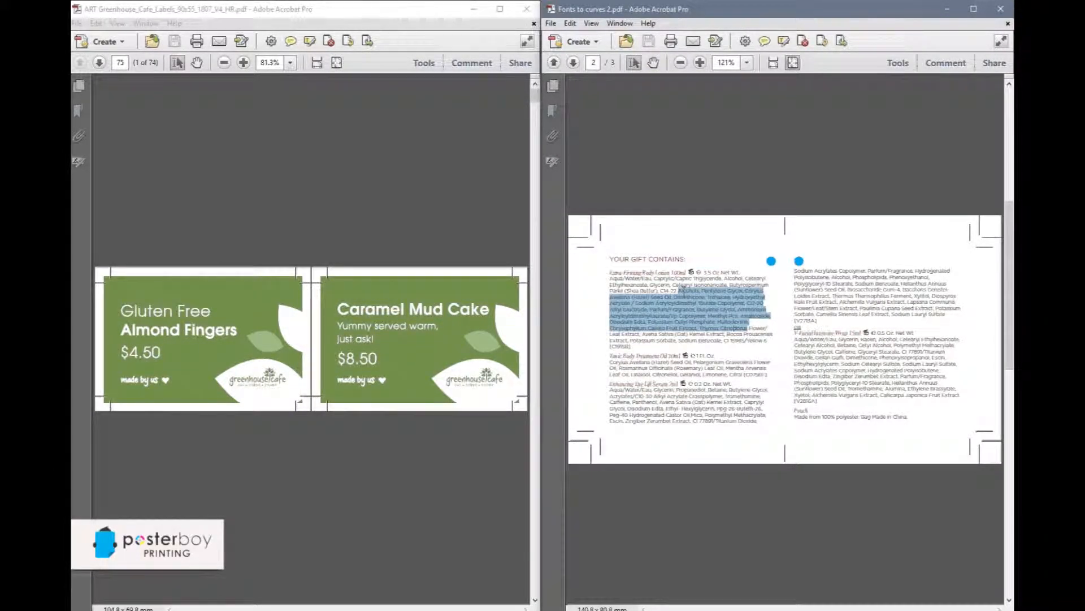
- Switch to CorelDRAW and delete the "Convert Fonts to Curves or Shapes" text
click(478, 171)
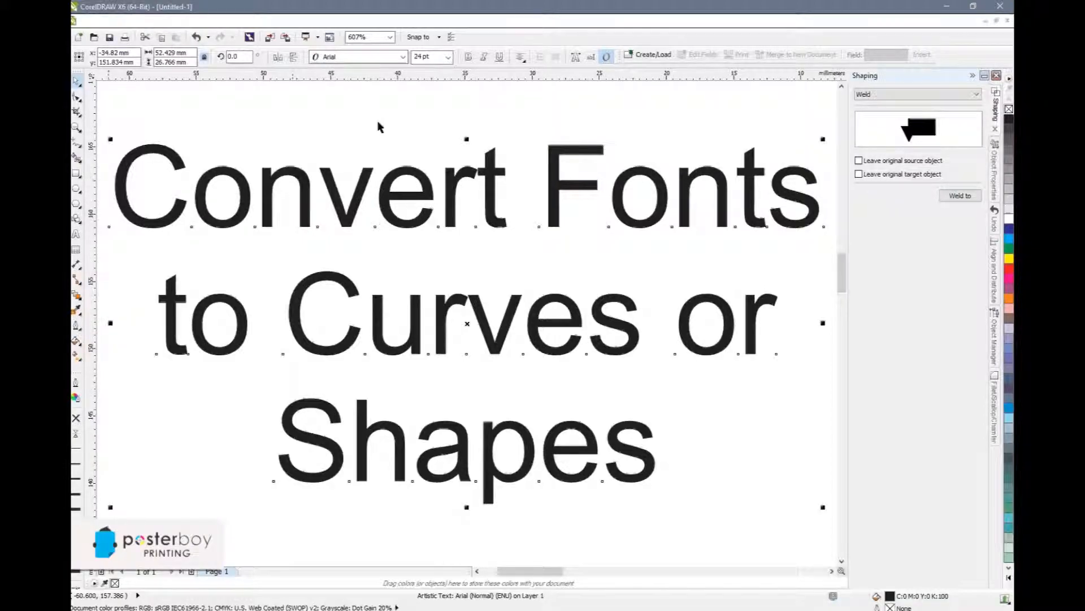
key(Delete)
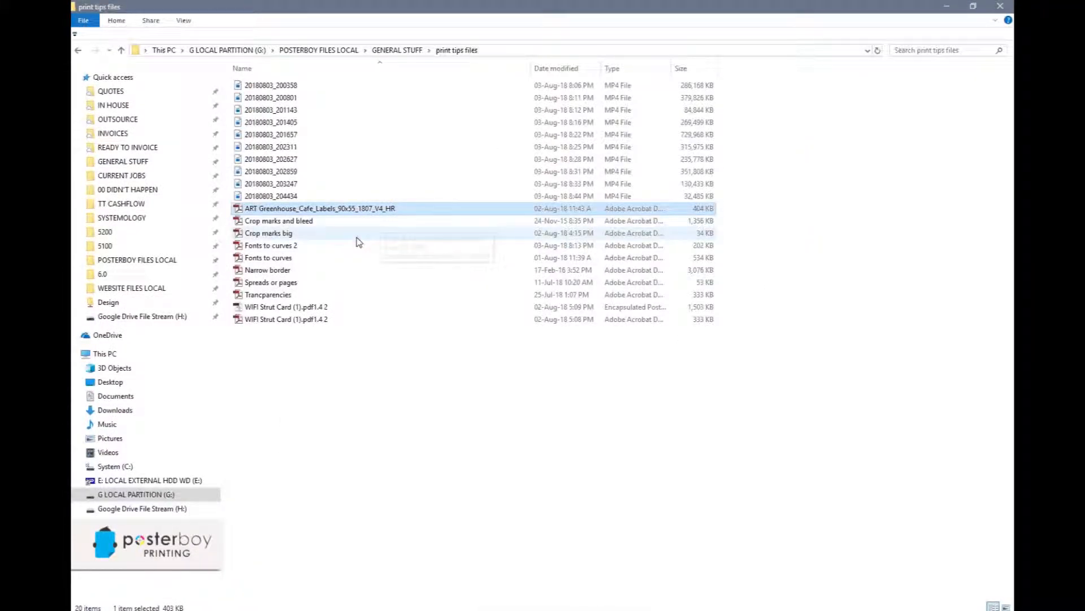
- Import only page 2 of Fonts to curves 2 from the print tips files folder into the CorelDRAW page, with text as curves
click(309, 250)
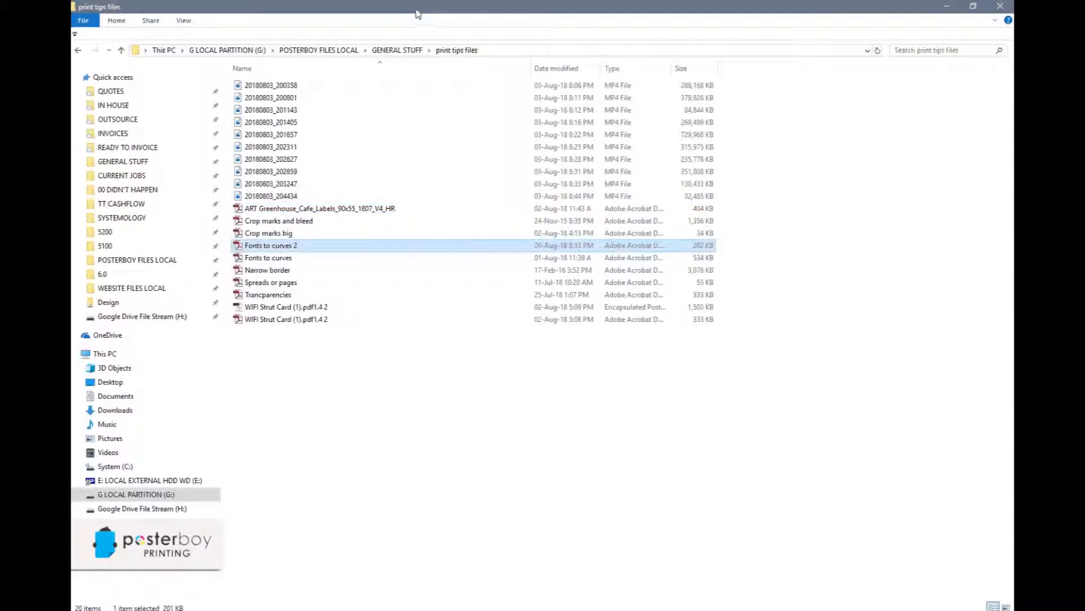
double_click(418, 7)
drag(718, 361, 276, 304)
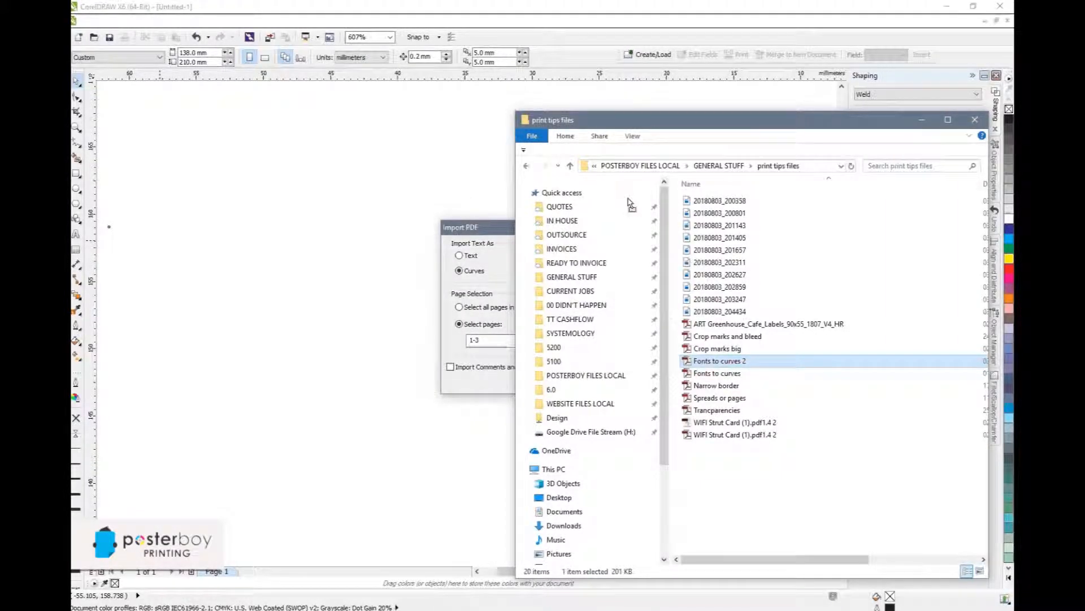
click(509, 235)
drag(484, 340, 460, 342)
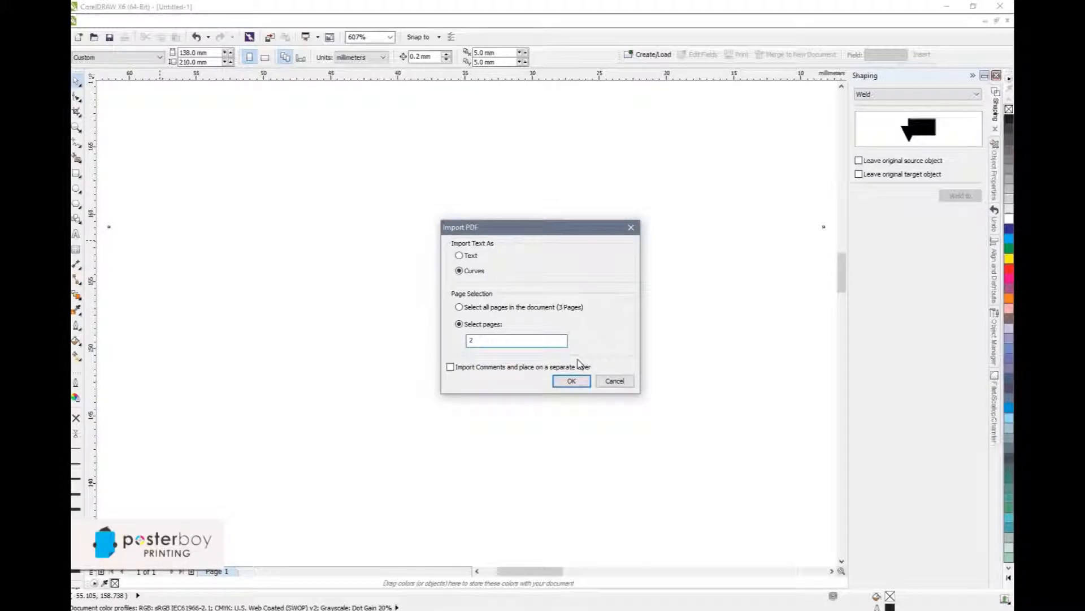
click(572, 381)
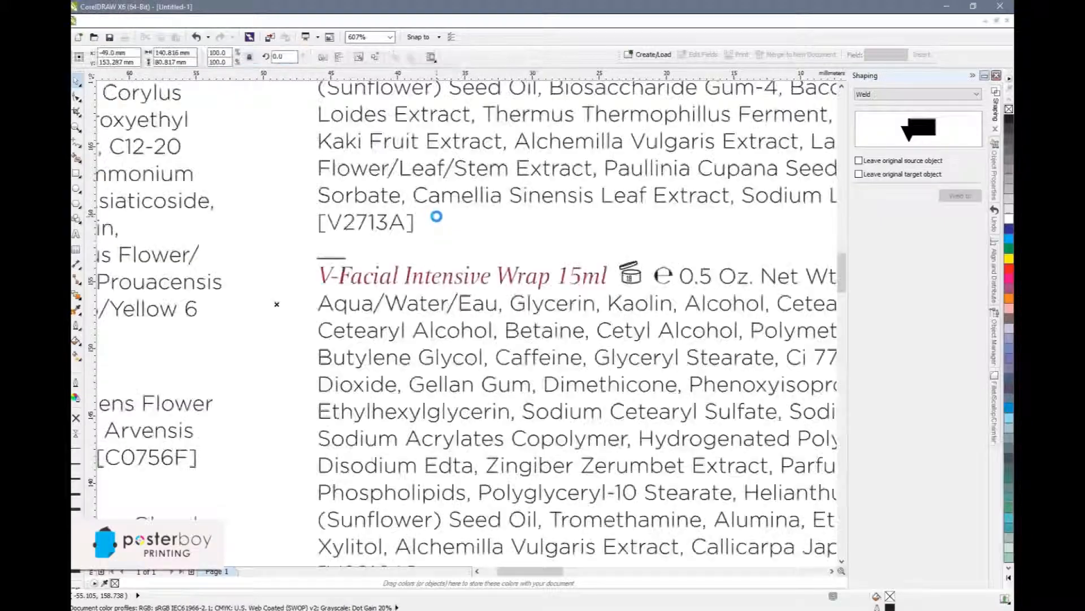
- Examine the imported page closely at the short line above the V-Facial Intensive Wrap heading
scroll(437, 217, down, 2)
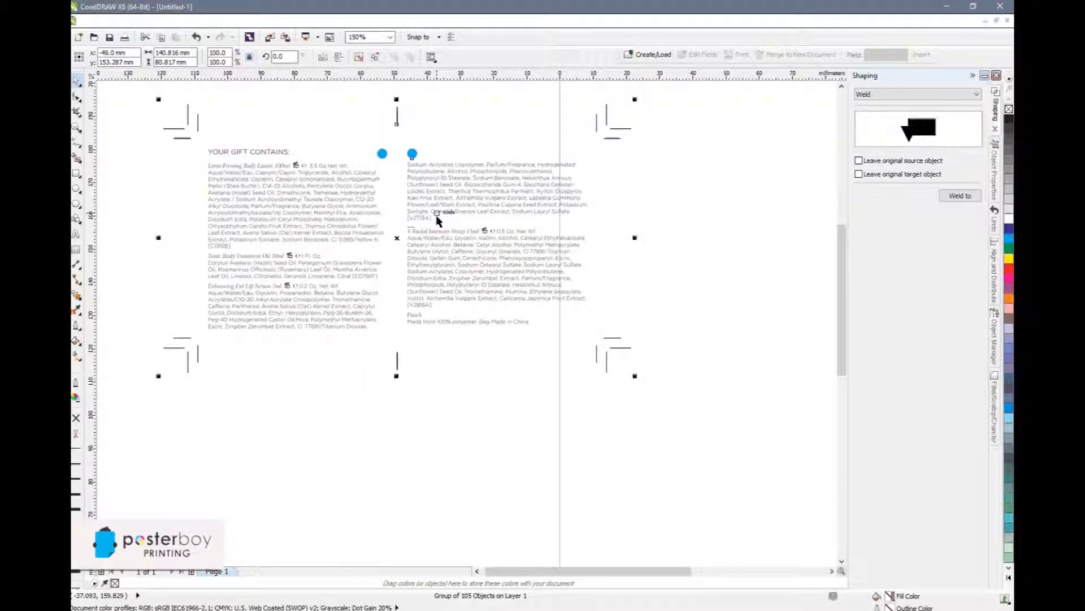
key(F4)
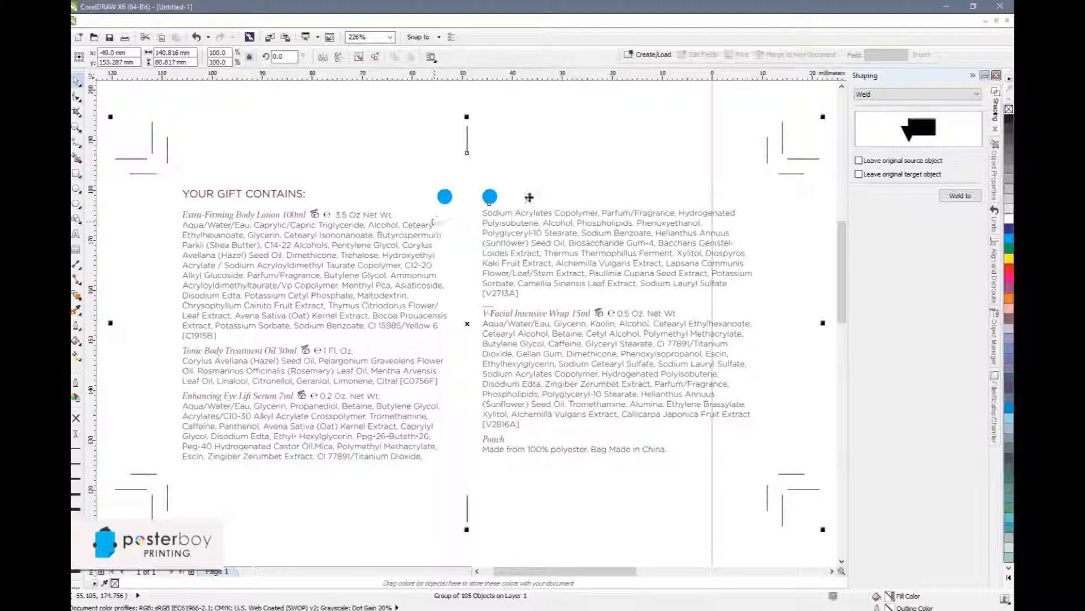
click(576, 155)
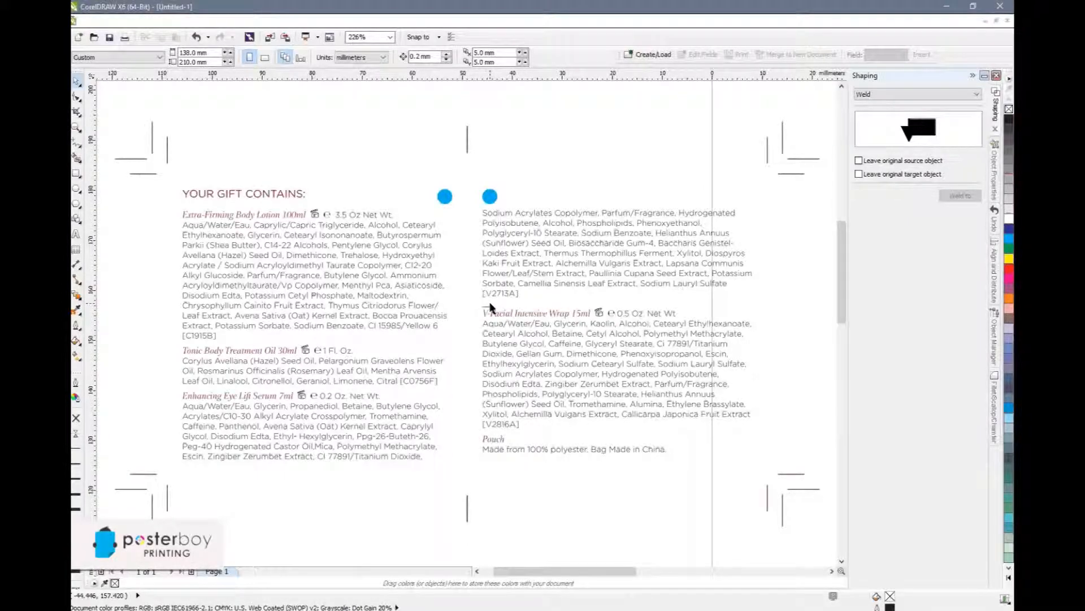
scroll(486, 306, up, 5)
scroll(490, 307, up, 2)
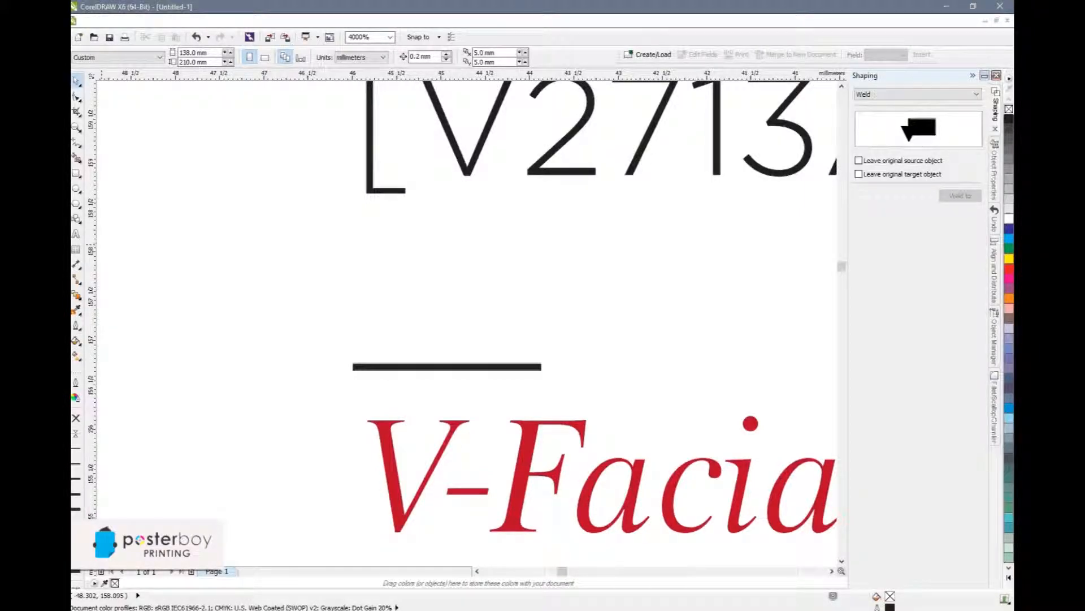
- Compare with the original PDF in Acrobat, inspecting the underlined OR above the V-Facial Intensive Wrap heading, and return to CorelDRAW
key(alt+Tab)
click(973, 6)
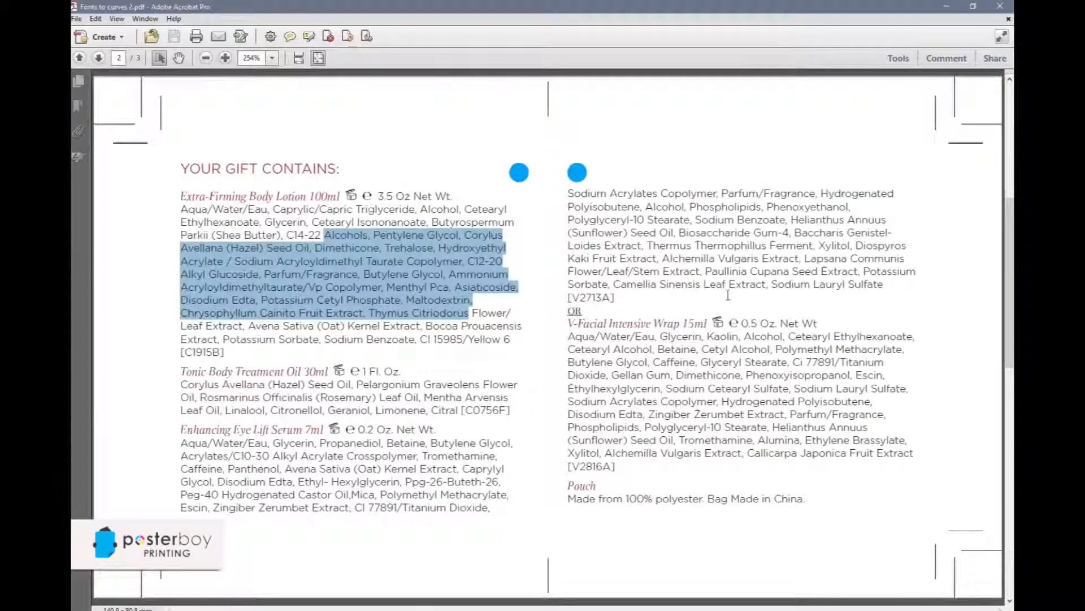
click(225, 59)
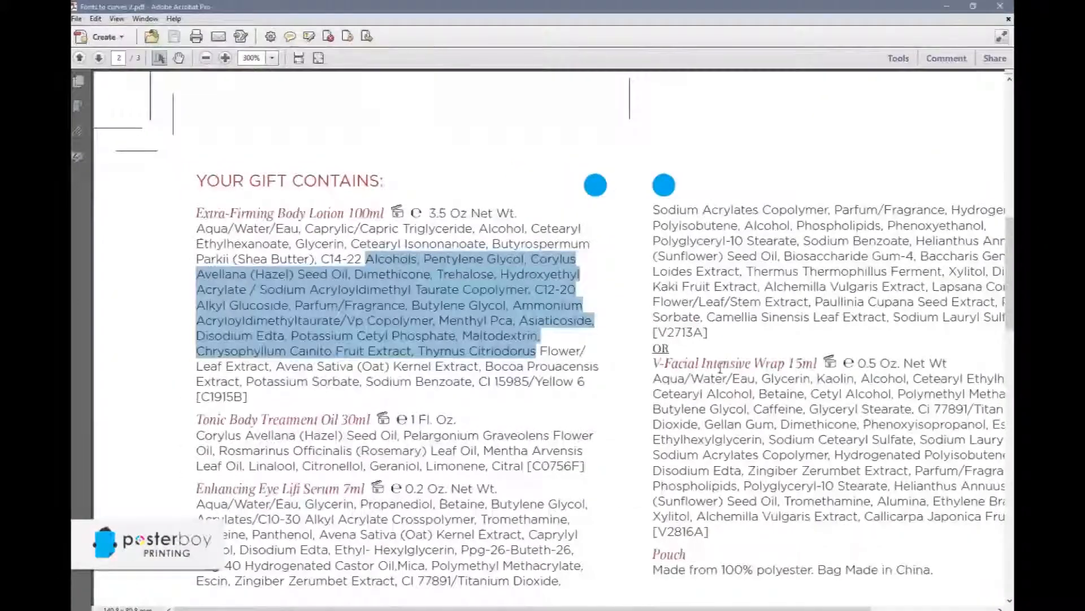
double_click(227, 63)
drag(507, 608, 744, 608)
drag(532, 452, 441, 425)
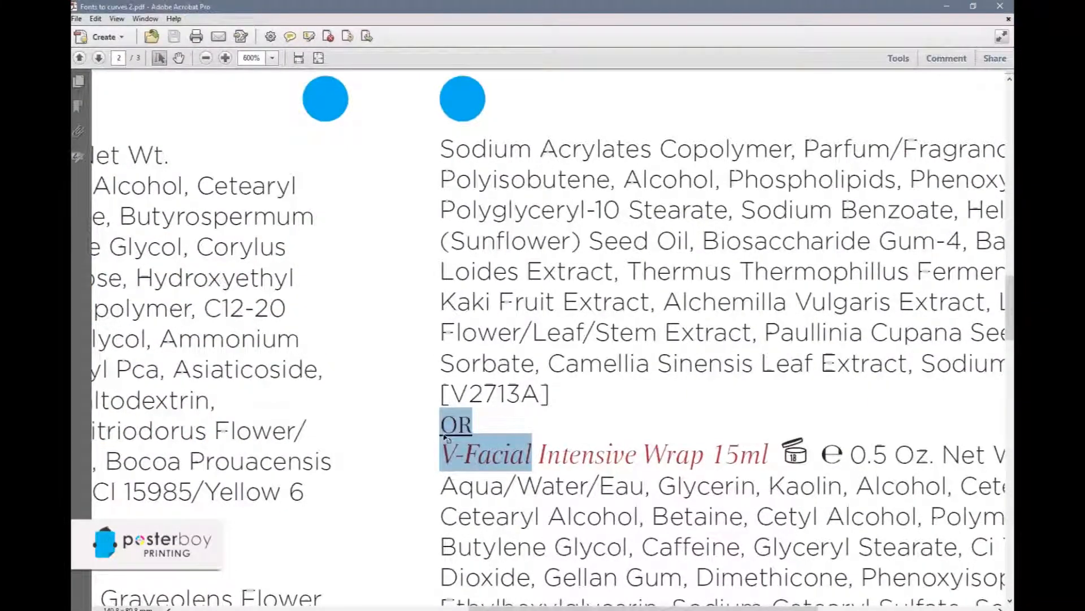
click(480, 425)
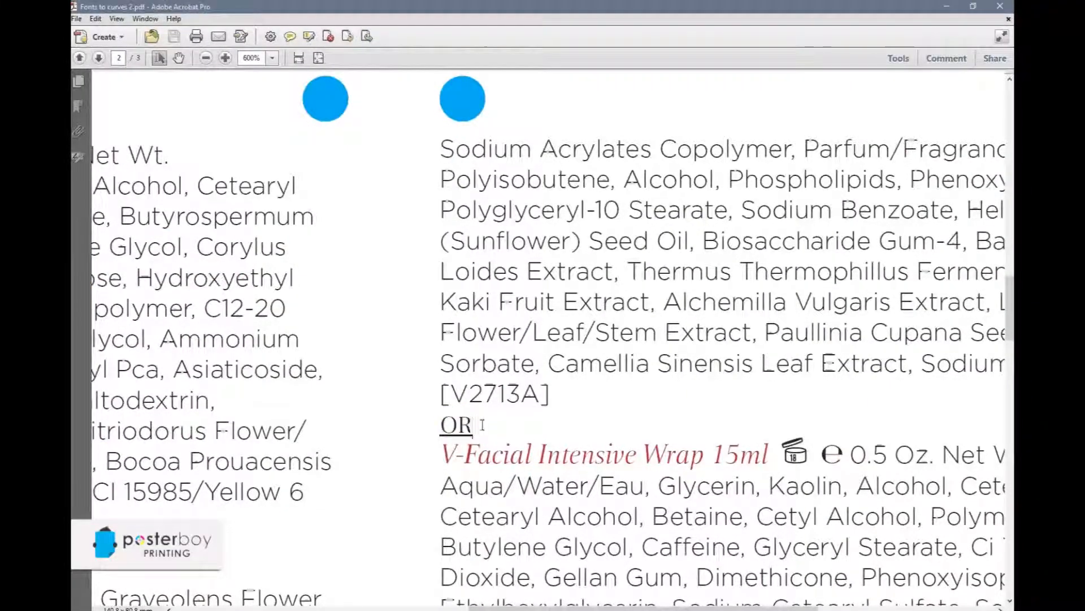
click(947, 6)
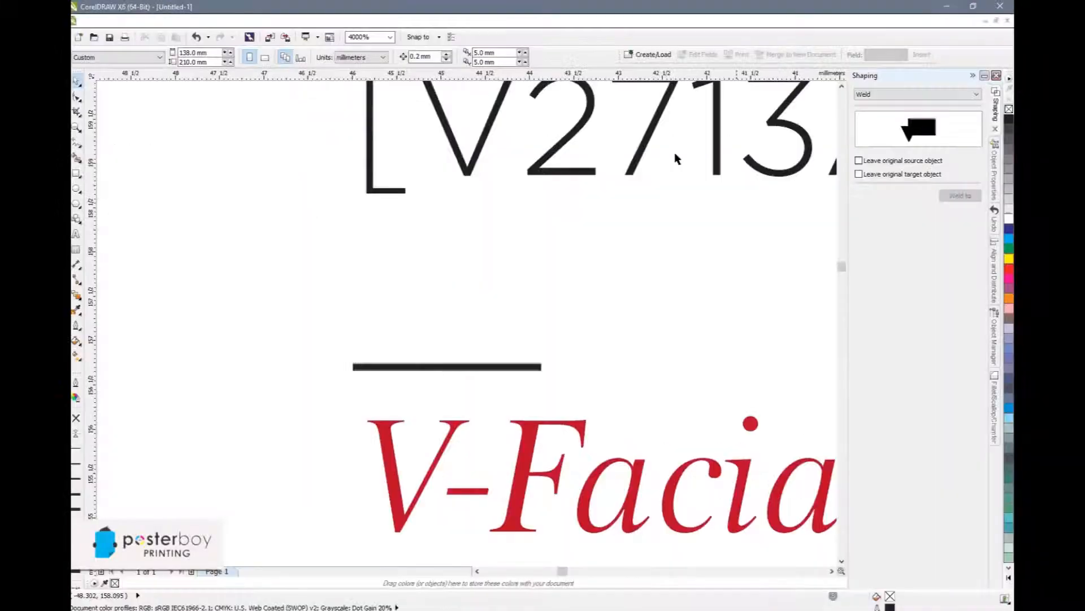
- Look over the whole imported page, and minimize the CorelDRAW and print tips files windows to reveal the Greenhouse Cafe Labels PDF
scroll(407, 308, down, 6)
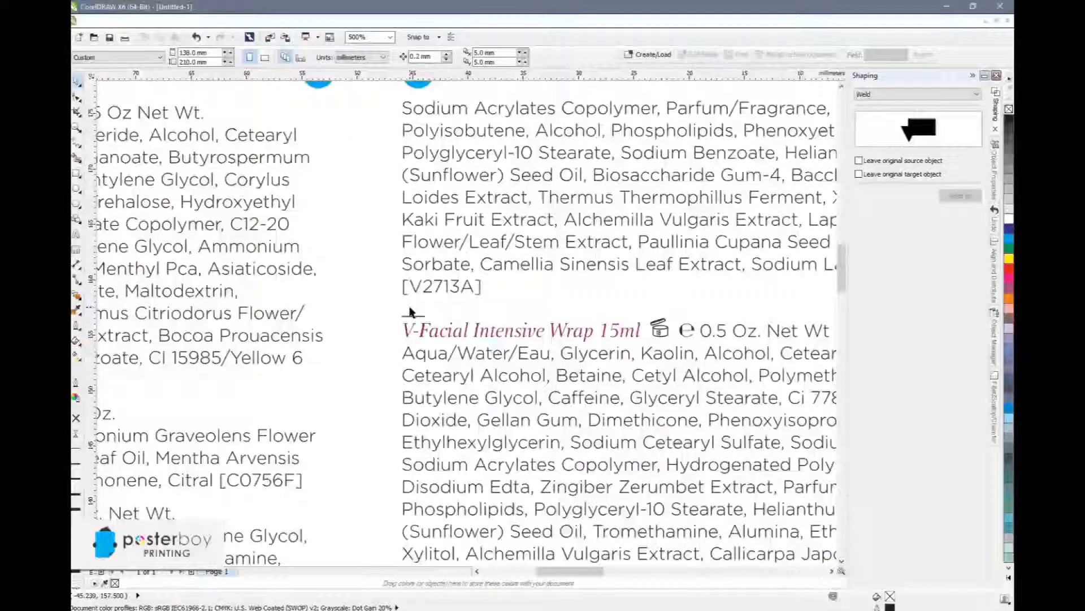
scroll(411, 309, down, 1)
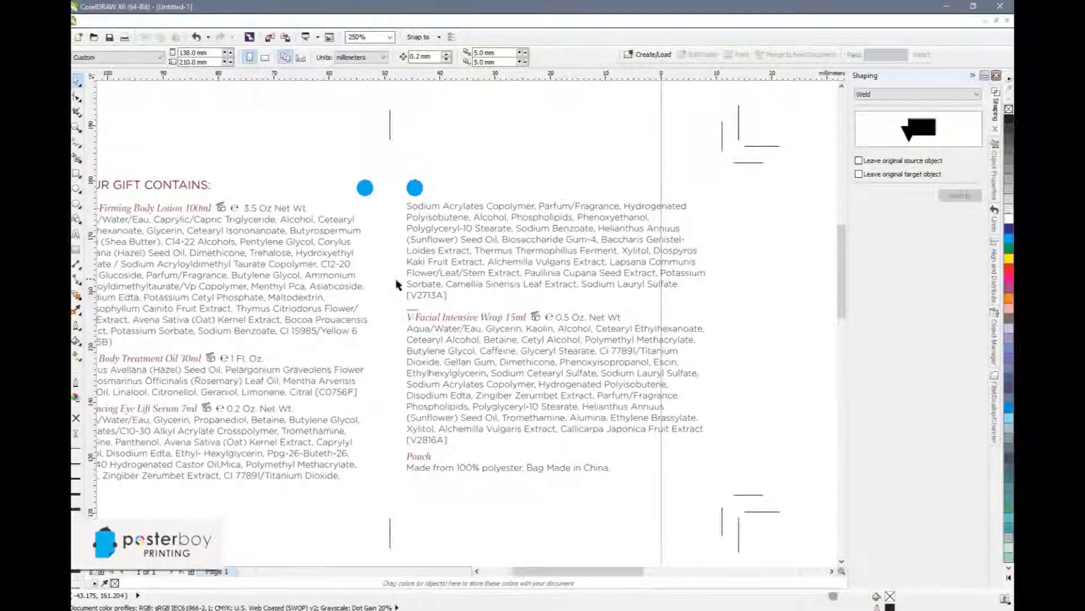
scroll(394, 281, down, 2)
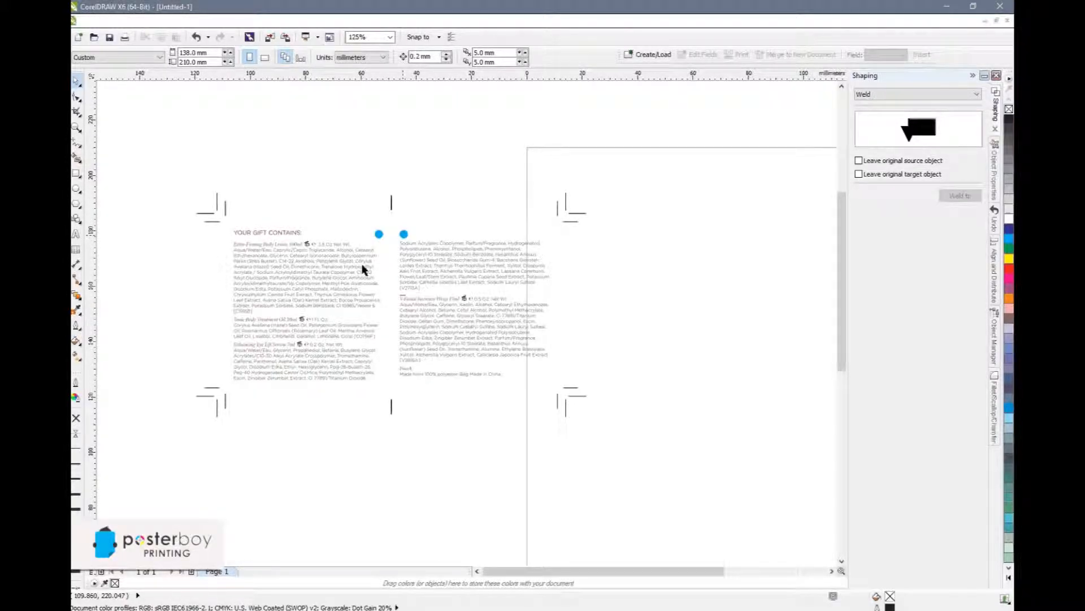
click(947, 6)
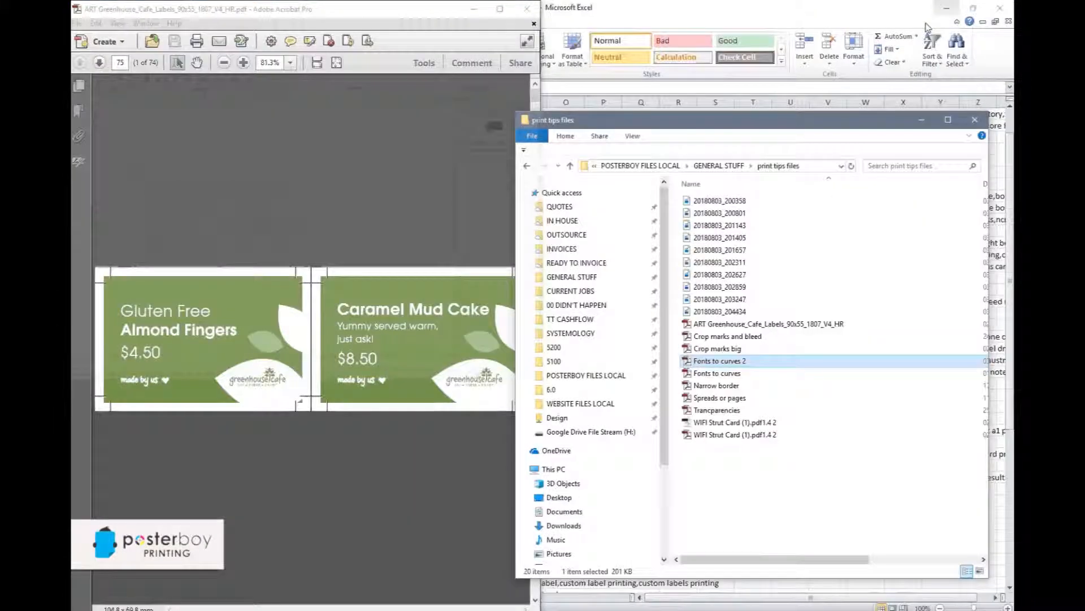
click(922, 120)
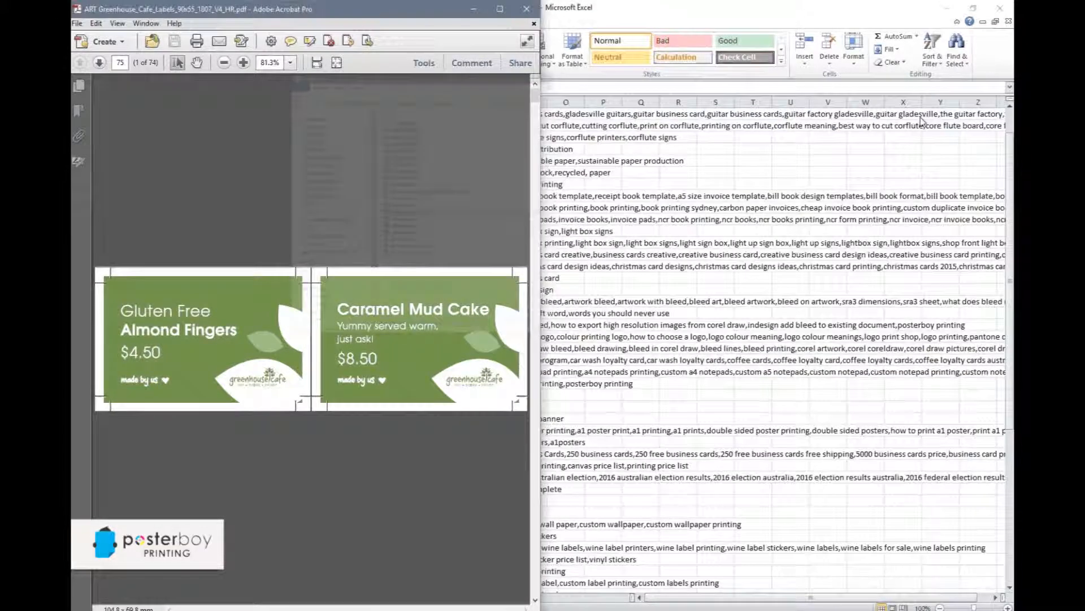